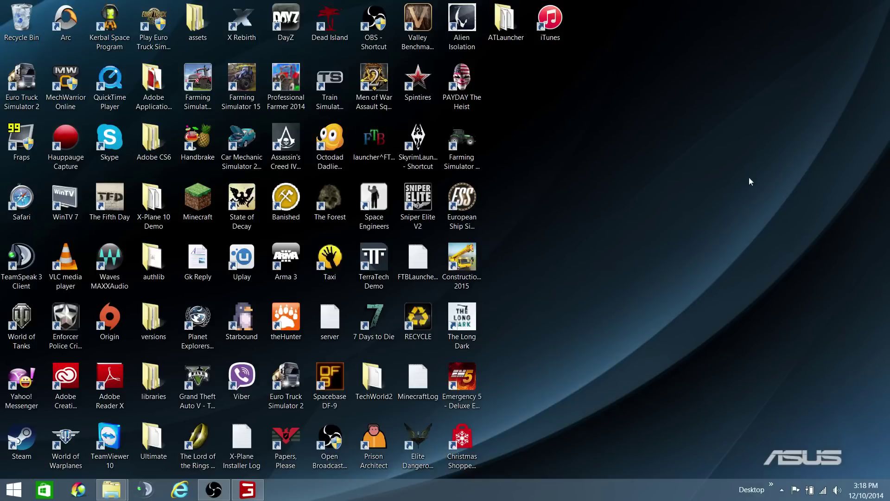
# Google 'courseplay' in Internet Explorer and open the English Installation page on courseplay.github.io.
pyautogui.click(179, 490)
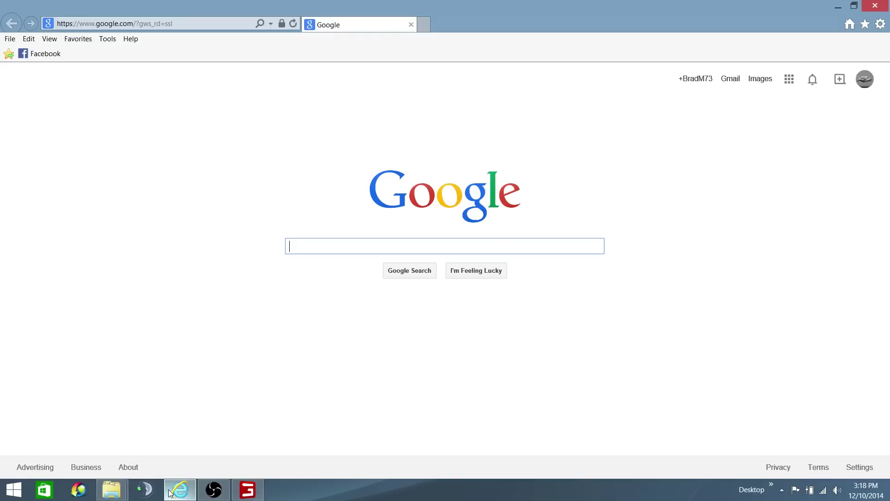
pyautogui.write('courseplay')
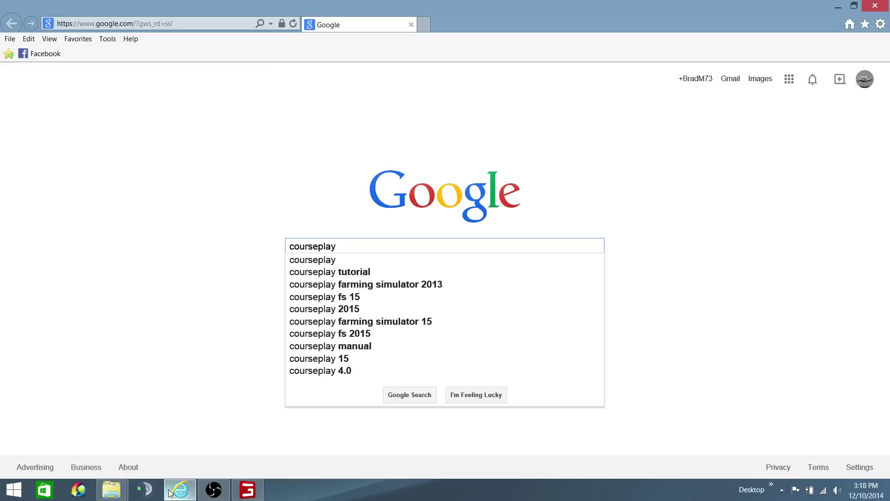
pyautogui.press('Return')
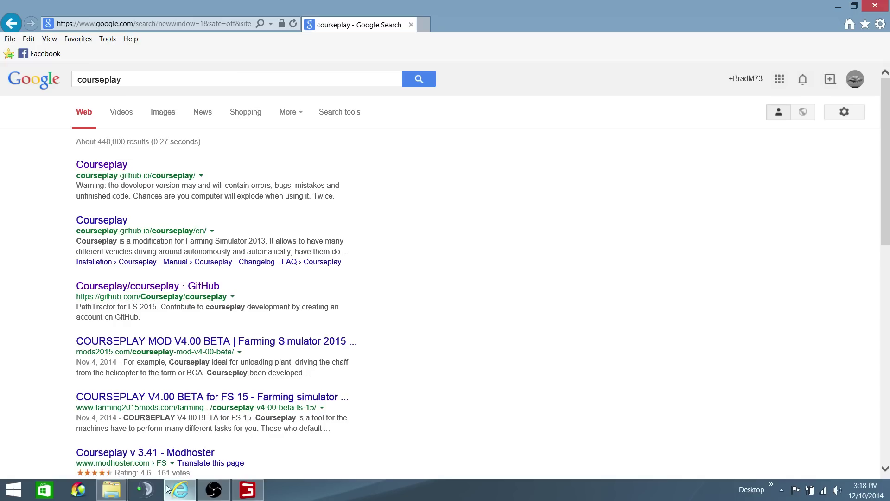
pyautogui.click(112, 166)
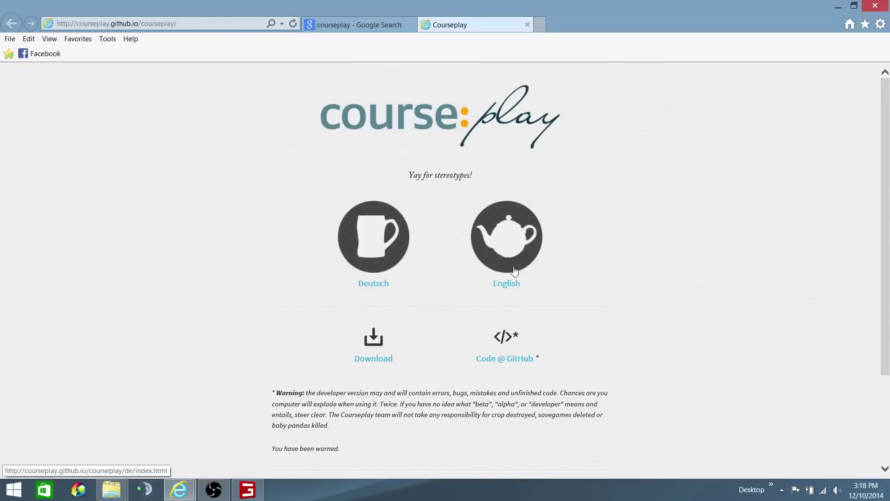
pyautogui.click(507, 252)
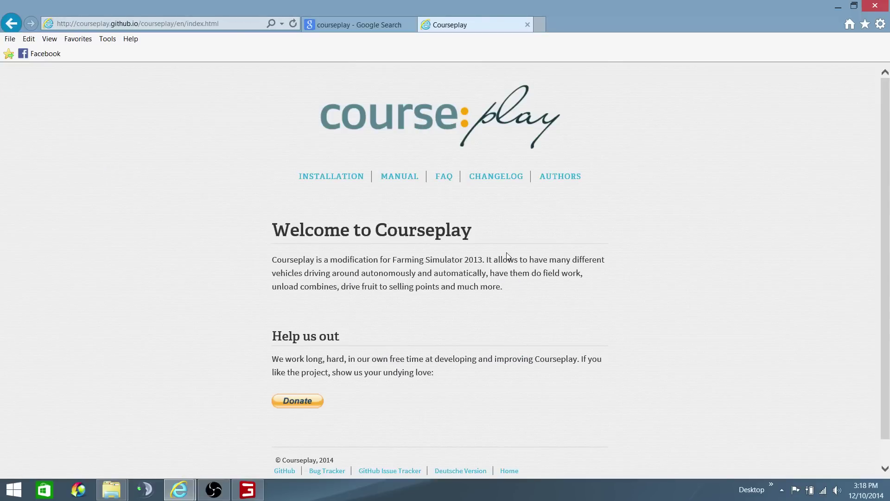
pyautogui.click(332, 180)
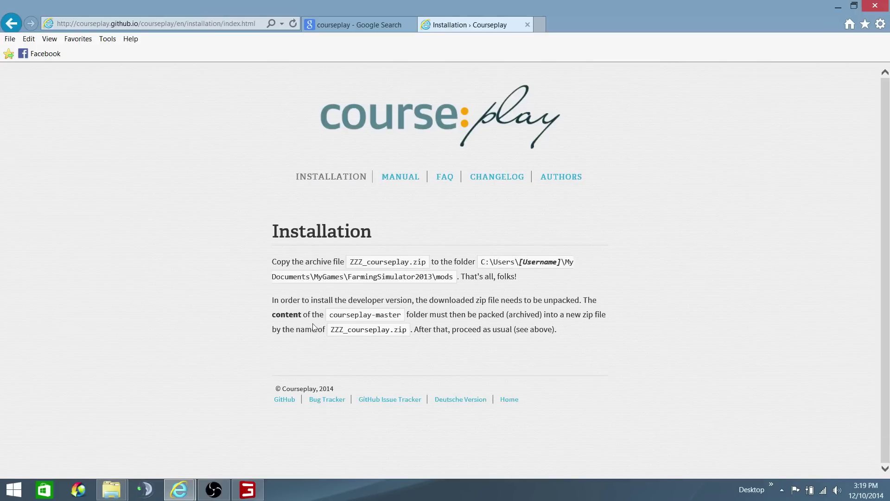
# Select 'ZZZ_courseplay.zip' in the developer-version paragraph and copy it to the clipboard.
pyautogui.moveTo(272, 305); pyautogui.dragTo(610, 351)
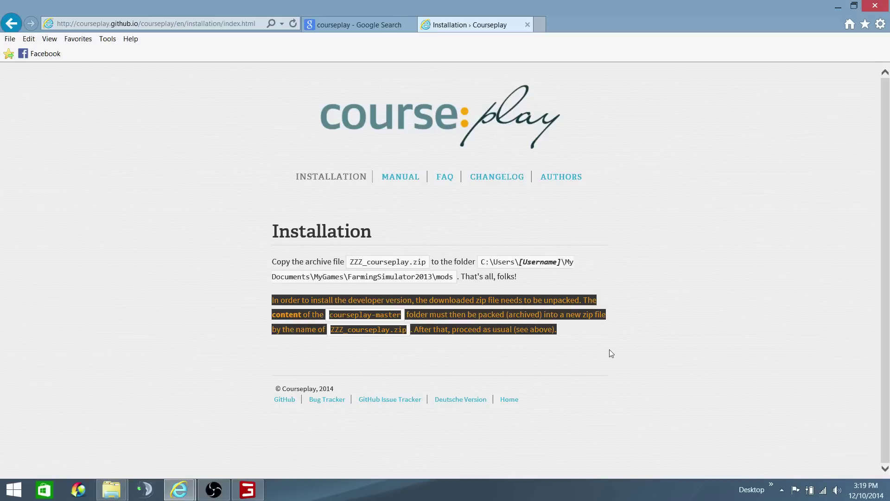
pyautogui.click(610, 351)
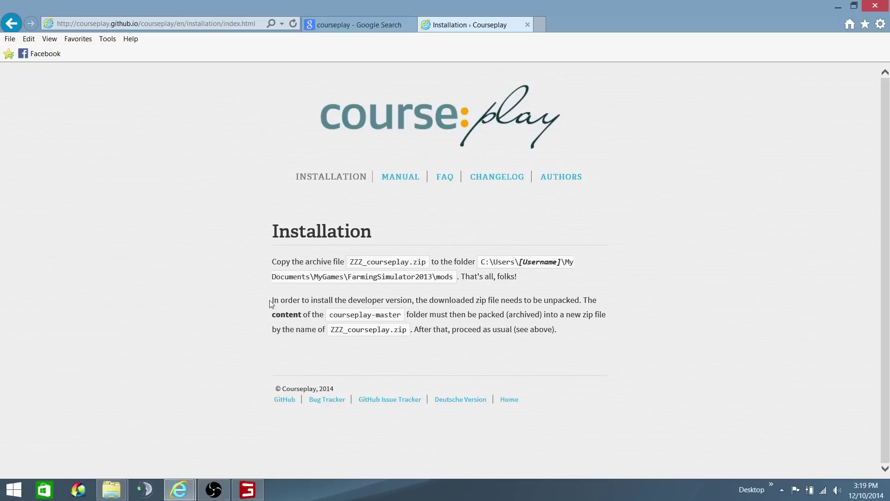
pyautogui.moveTo(271, 304); pyautogui.dragTo(601, 339)
pyautogui.click(601, 344)
pyautogui.tripleClick(358, 332)
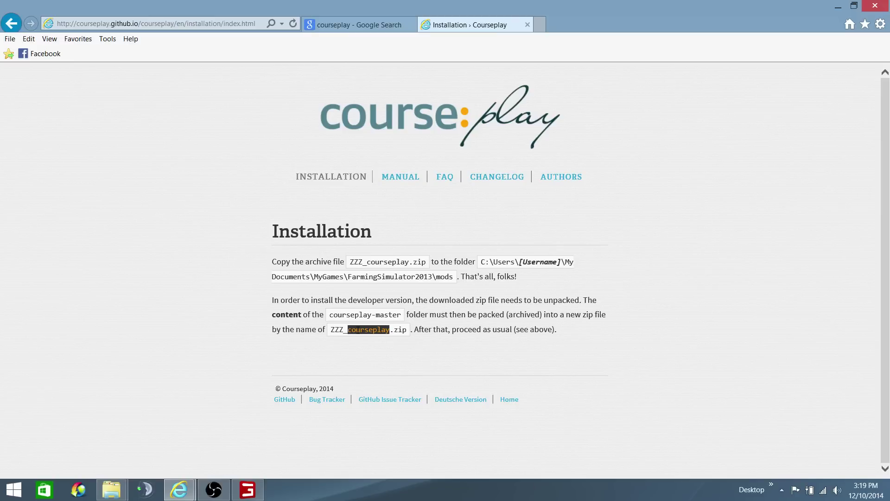
pyautogui.click(365, 355)
pyautogui.hotkey('ctrl', 'a')
pyautogui.click(370, 329)
pyautogui.moveTo(330, 330); pyautogui.dragTo(407, 331)
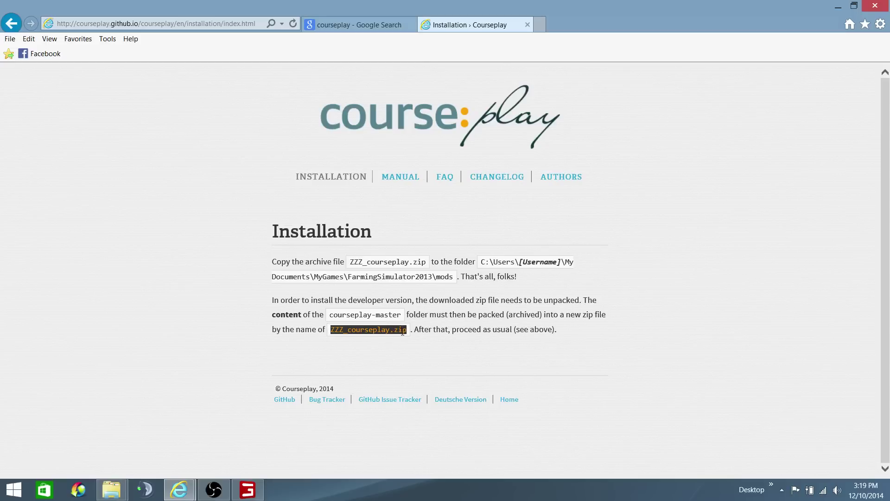
pyautogui.rightClick(380, 332)
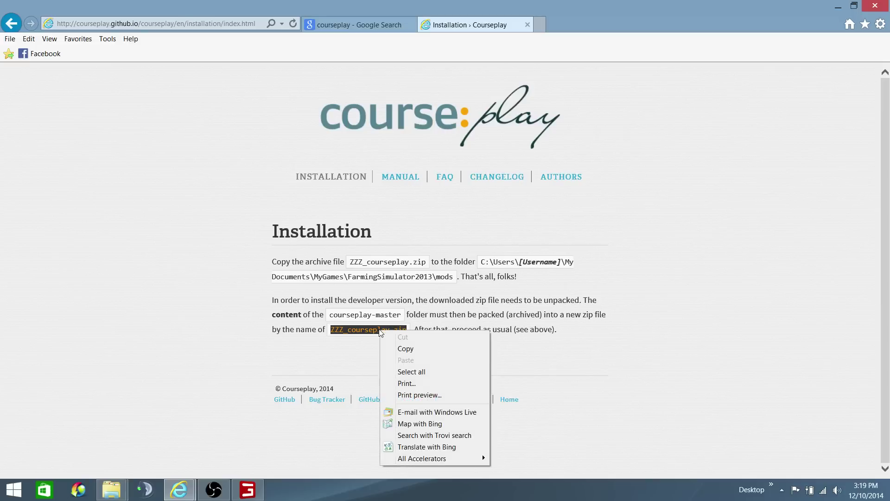
pyautogui.click(405, 349)
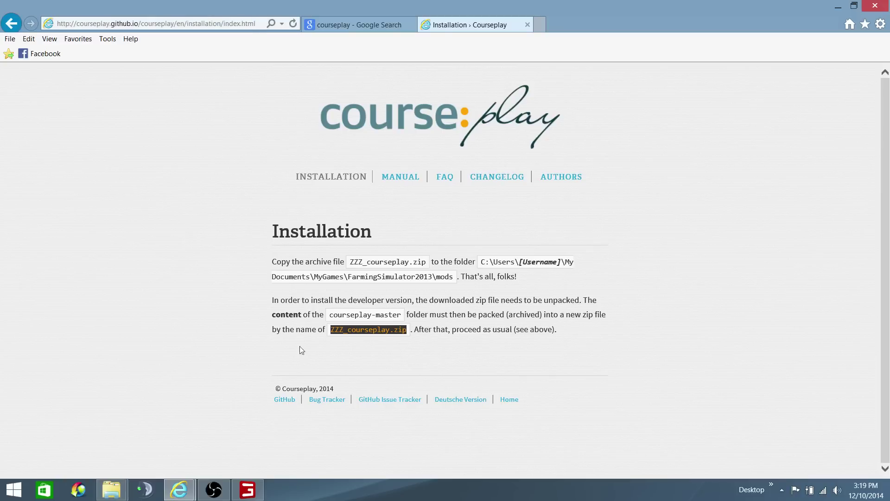
# Open the Courseplay/courseplay GitHub repository, browse its master file list, and request the zip download.
pyautogui.click(284, 401)
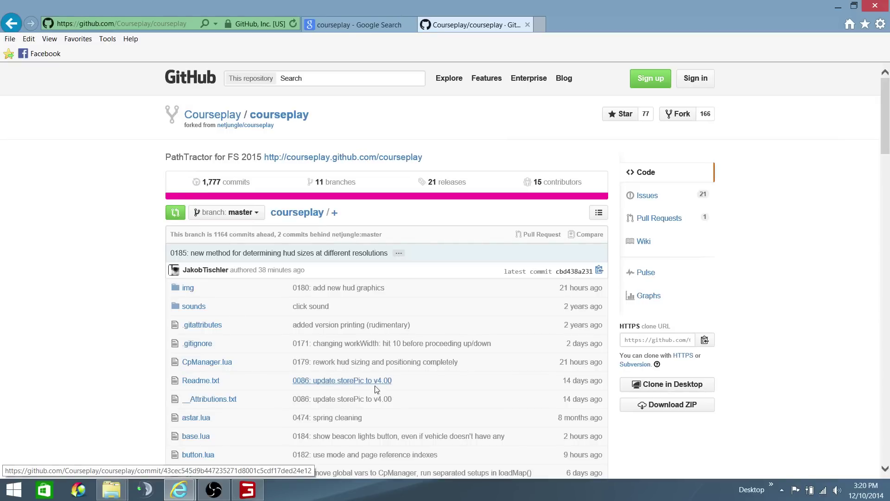
pyautogui.scroll(-12, 153, 328)
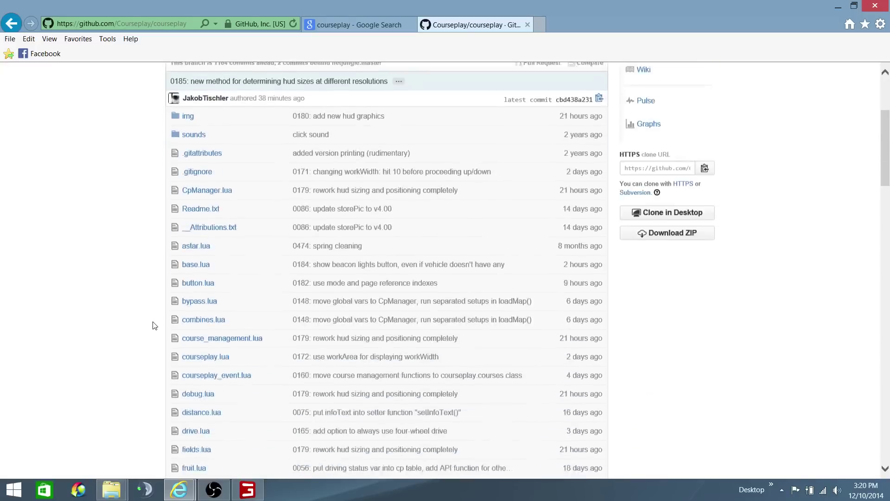
pyautogui.scroll(-5, 153, 328)
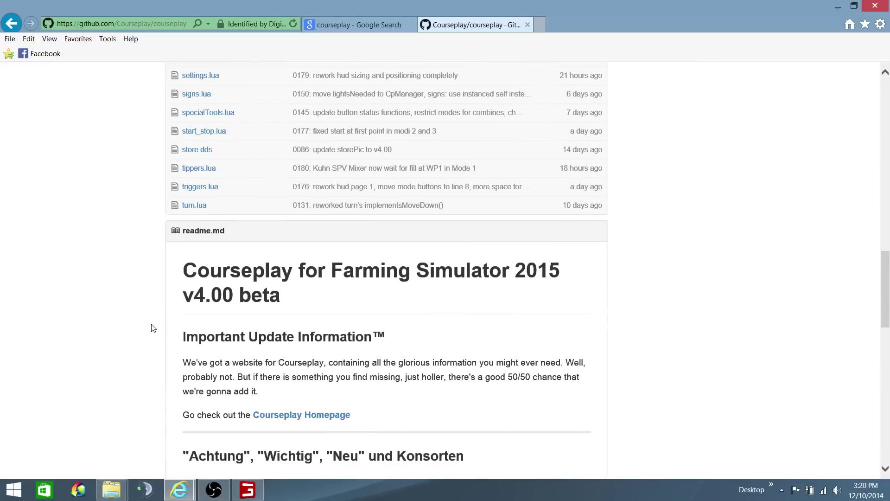
pyautogui.scroll(10, 153, 323)
pyautogui.scroll(8, 153, 323)
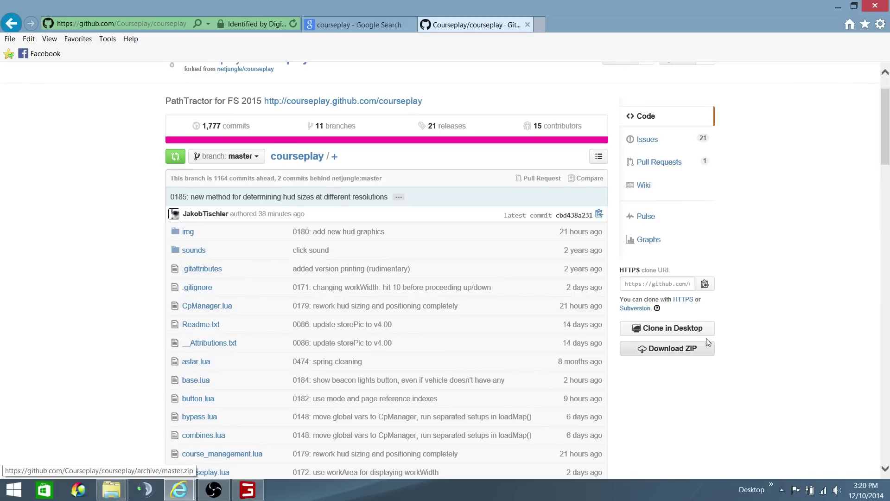
pyautogui.click(685, 354)
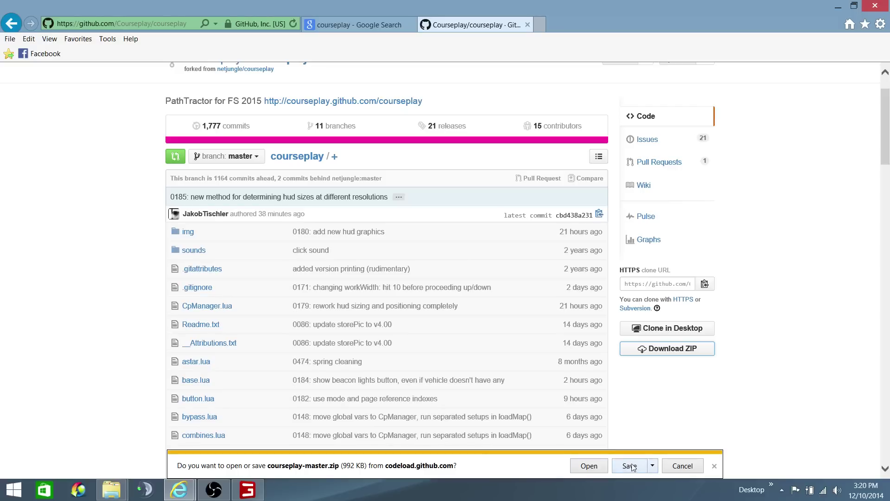
# Save courseplay-master.zip to the Desktop and minimise Internet Explorer.
pyautogui.click(652, 466)
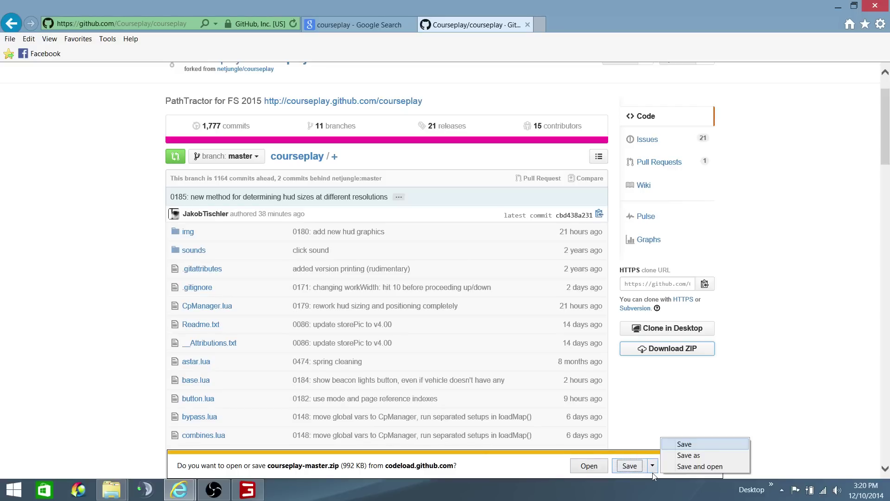
pyautogui.click(702, 455)
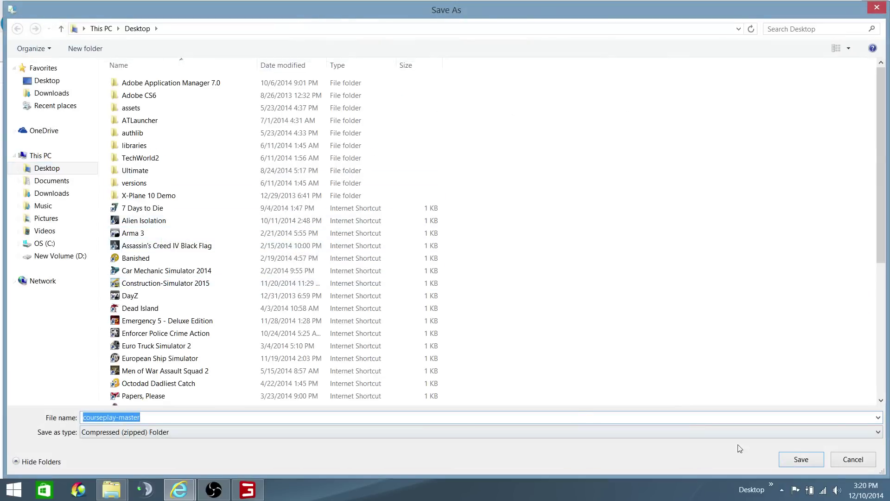
pyautogui.click(794, 460)
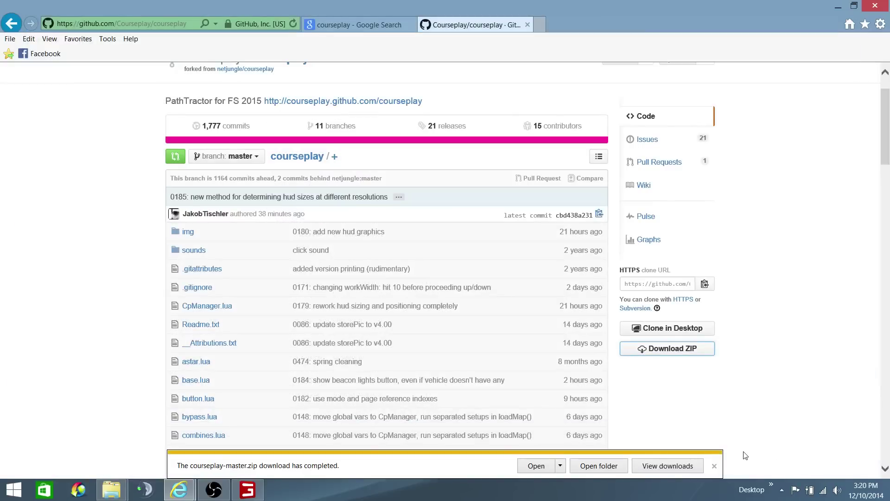
pyautogui.click(838, 9)
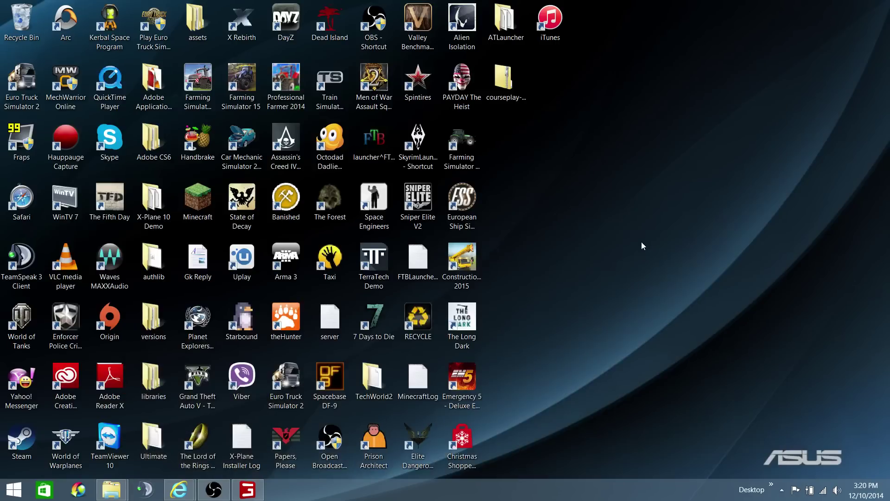
# Extract the courseplay-master zip right onto the desktop.
pyautogui.click(510, 84)
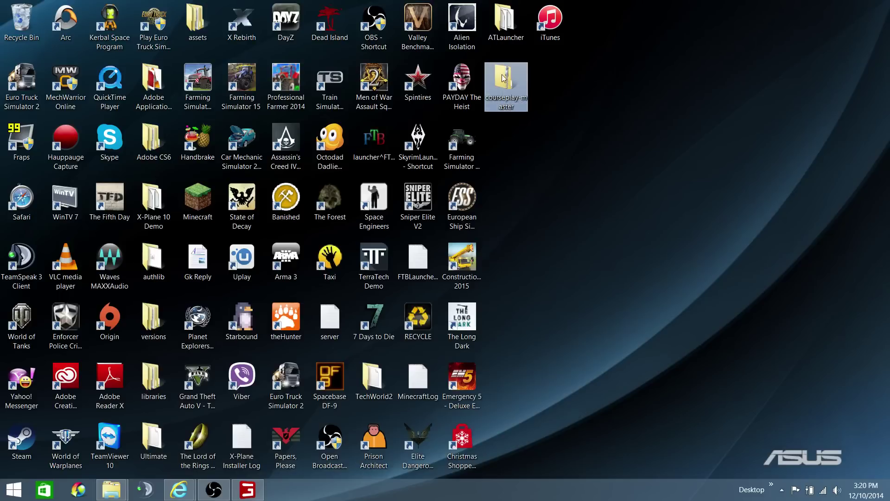
pyautogui.rightClick(503, 77)
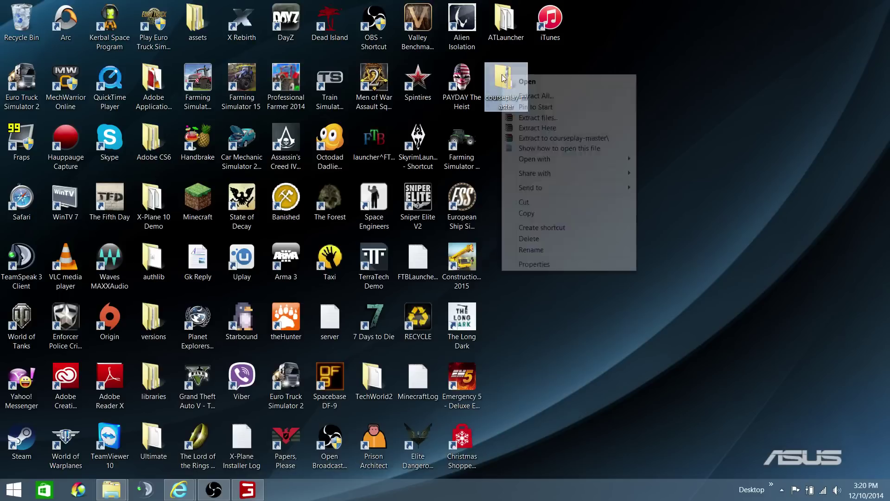
pyautogui.click(545, 128)
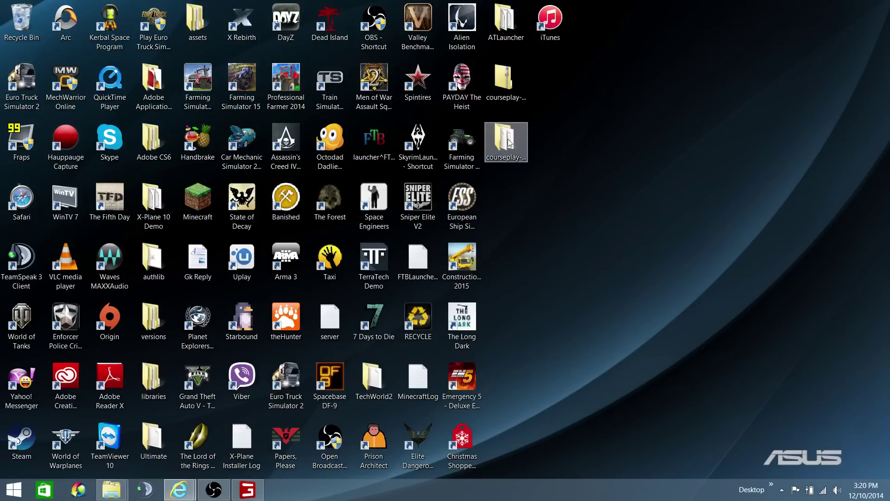
# Open the extracted courseplay-master folder and select all 47 of its files.
pyautogui.doubleClick(507, 142)
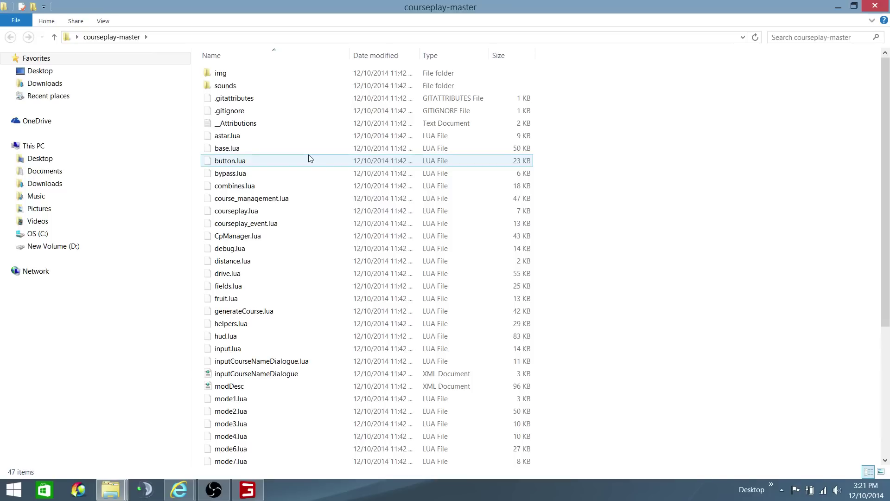
pyautogui.hotkey('ctrl', 'a')
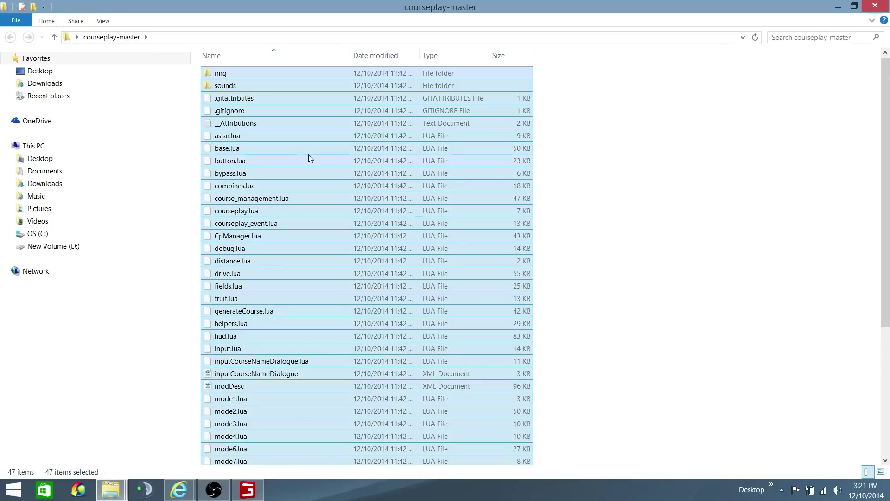
pyautogui.scroll(-5, 308, 155)
pyautogui.scroll(5, 304, 177)
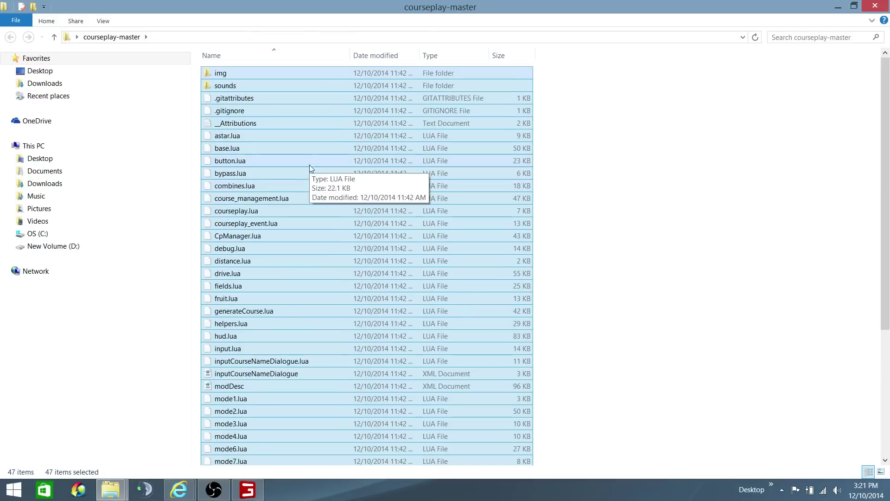
pyautogui.rightClick(300, 161)
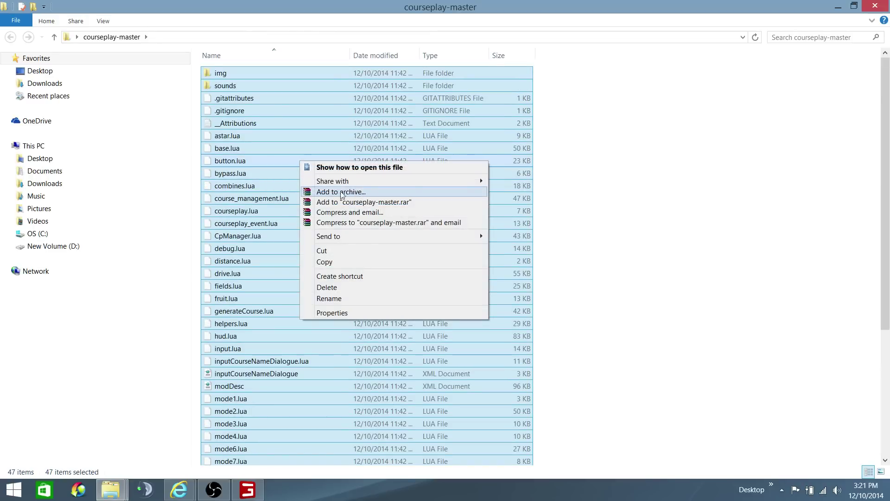
# Add the selected files to a new archive named ZZZ_courseplay.zip with WinRAR.
pyautogui.click(375, 195)
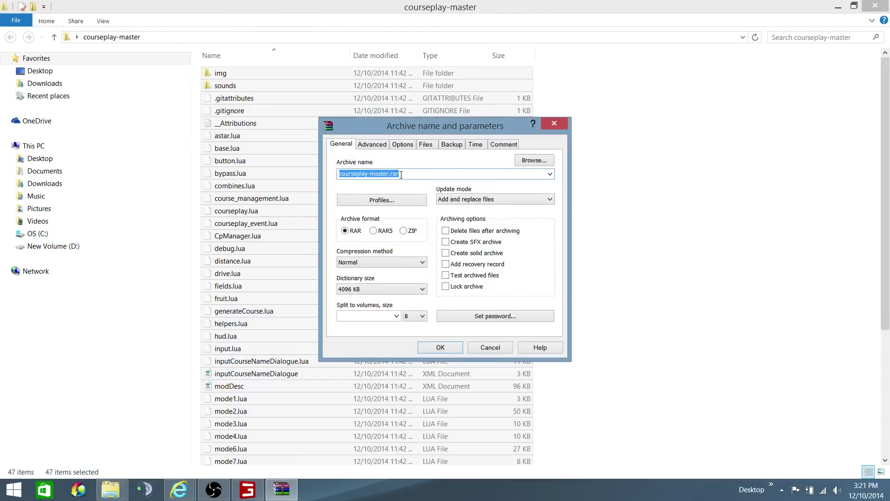
pyautogui.hotkey('ctrl', 'v')
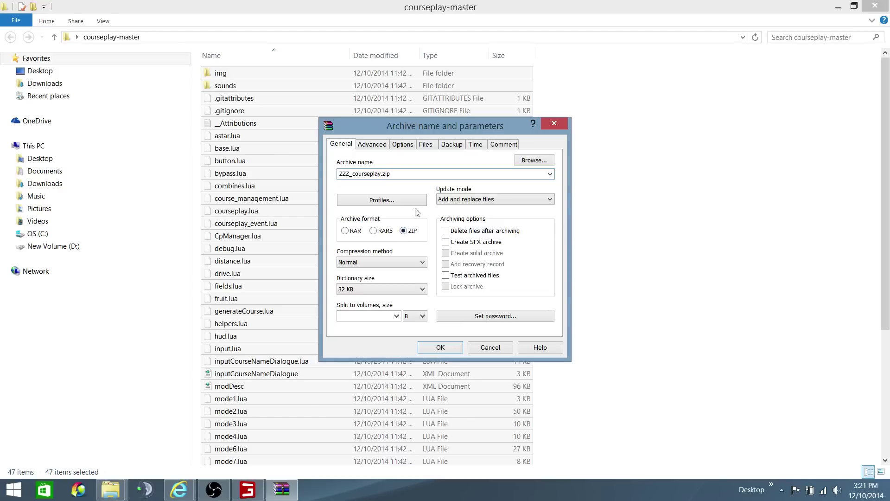
pyautogui.click(440, 347)
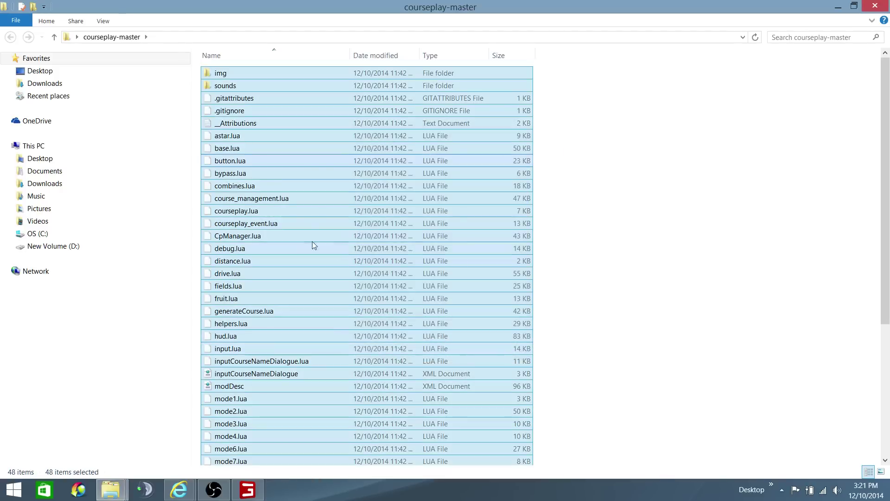
pyautogui.scroll(-5, 301, 173)
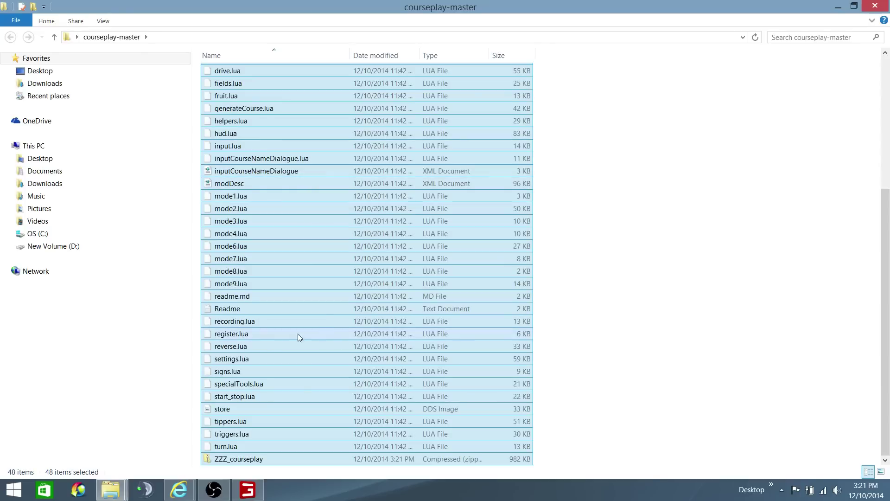
pyautogui.click(572, 397)
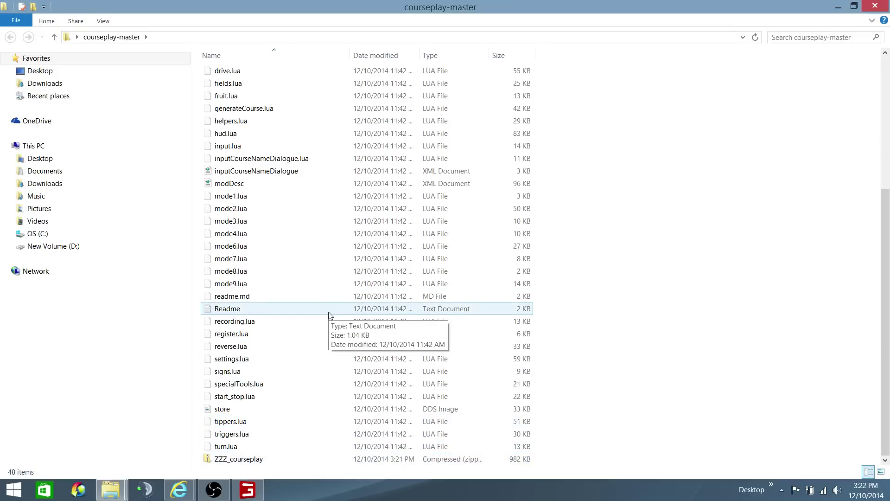
pyautogui.rightClick(259, 462)
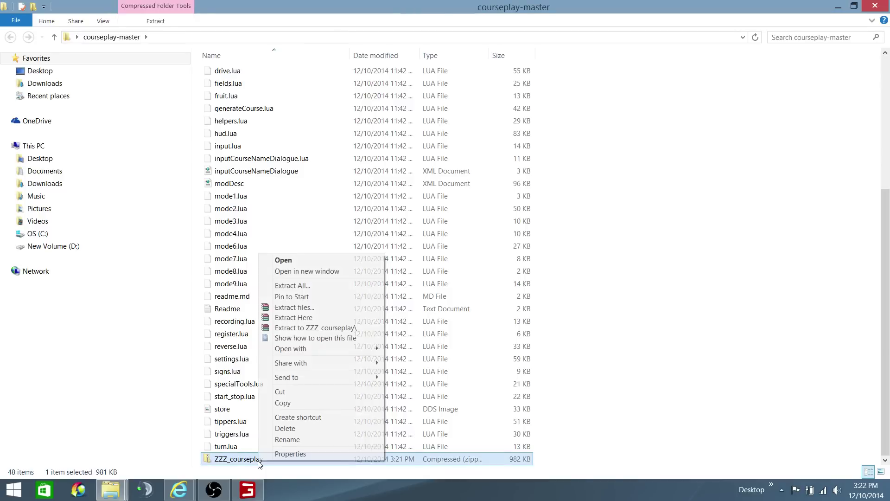
# Cut ZZZ_courseplay and go to Documents > My Games > FarmingSimulator2015 > mods.
pyautogui.click(288, 393)
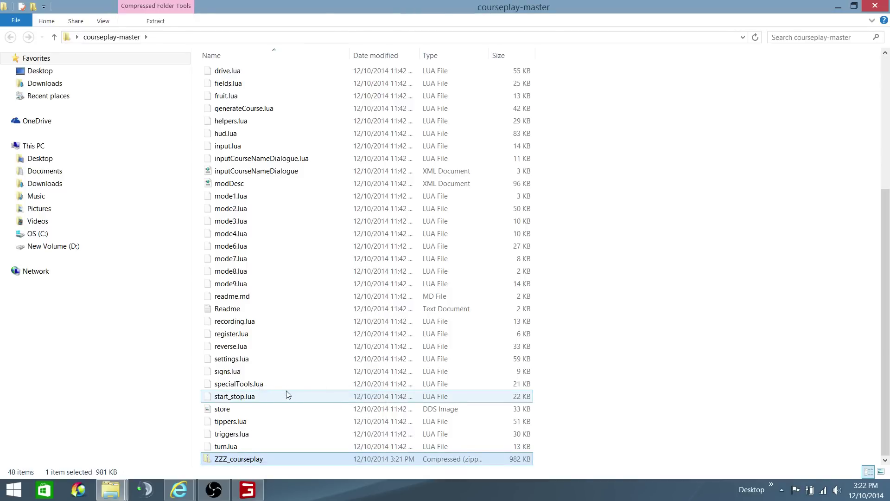
pyautogui.click(12, 171)
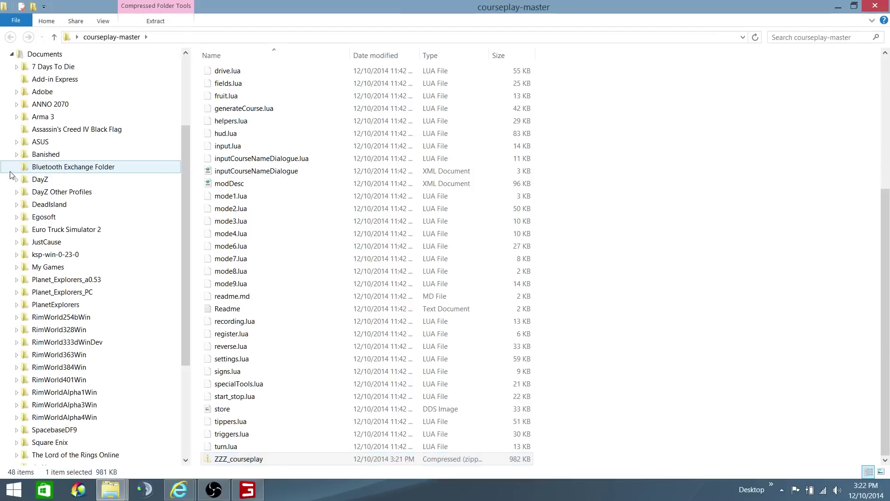
pyautogui.click(16, 267)
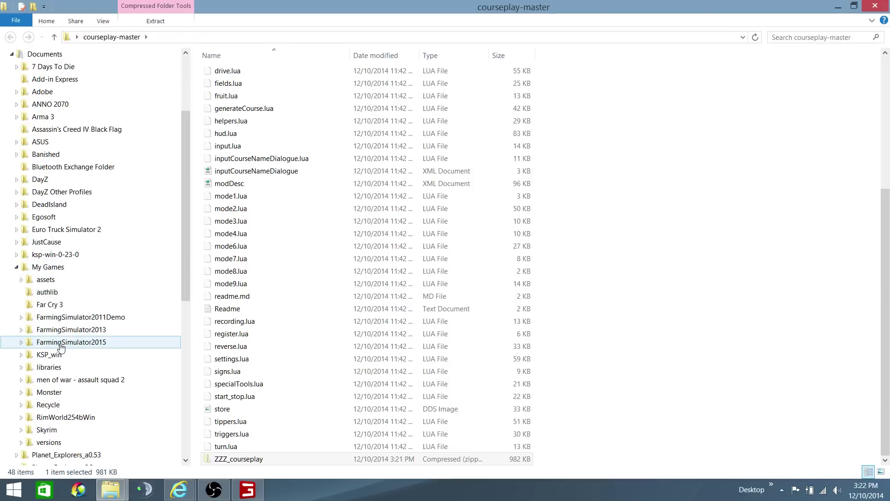
pyautogui.click(20, 343)
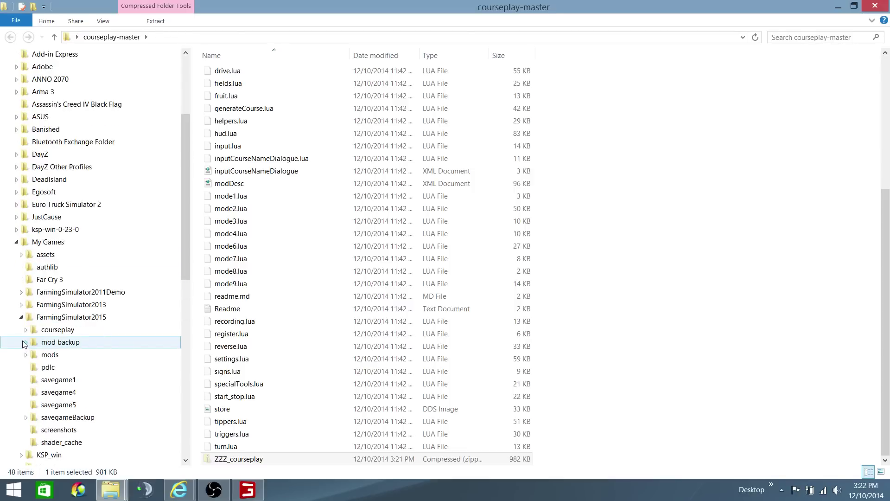
pyautogui.click(56, 357)
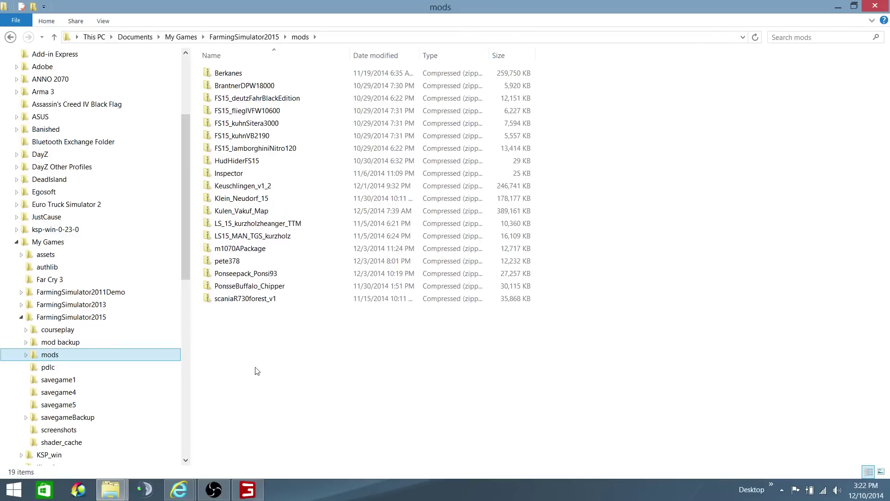
# Paste ZZZ_courseplay into the mods folder, then collapse My Games in the navigation pane.
pyautogui.rightClick(281, 359)
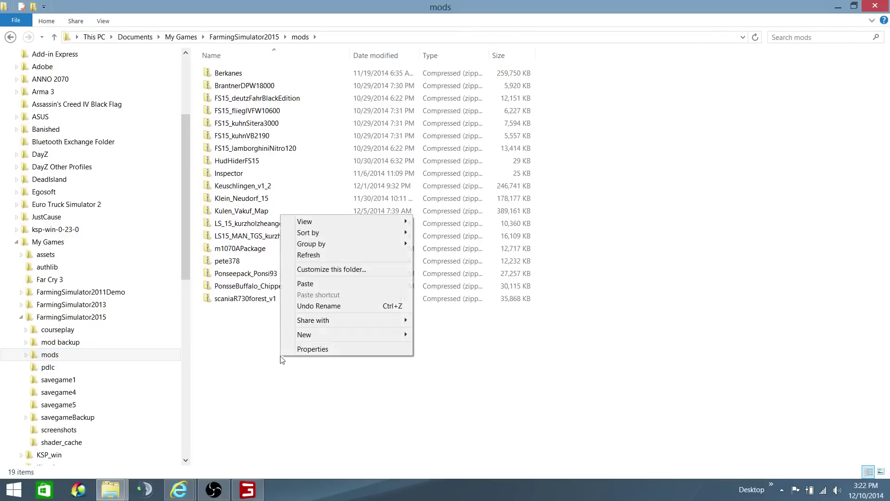
pyautogui.click(320, 284)
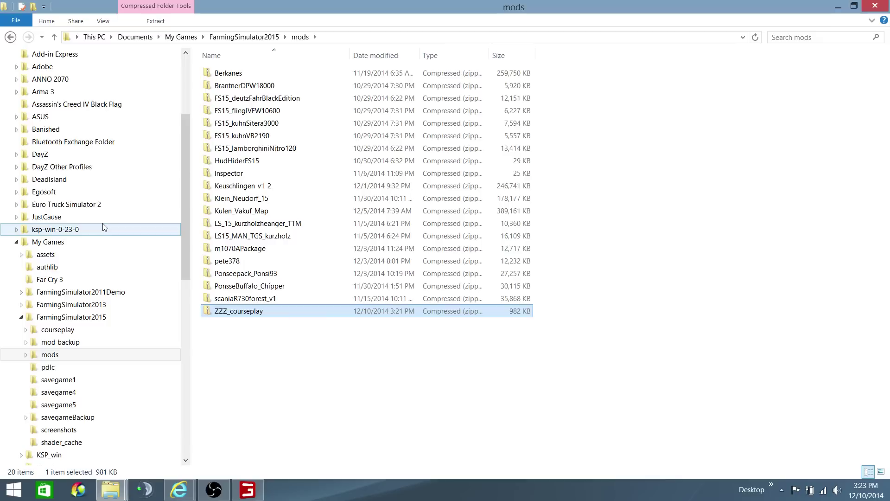
pyautogui.click(16, 242)
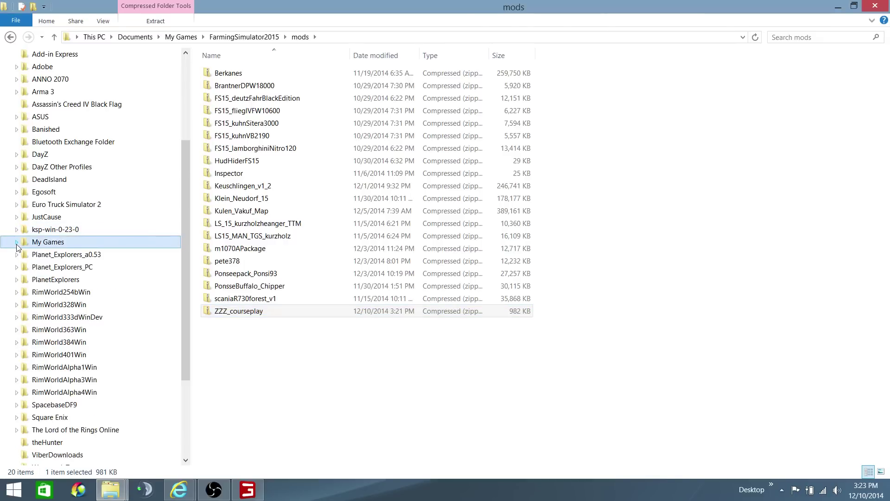